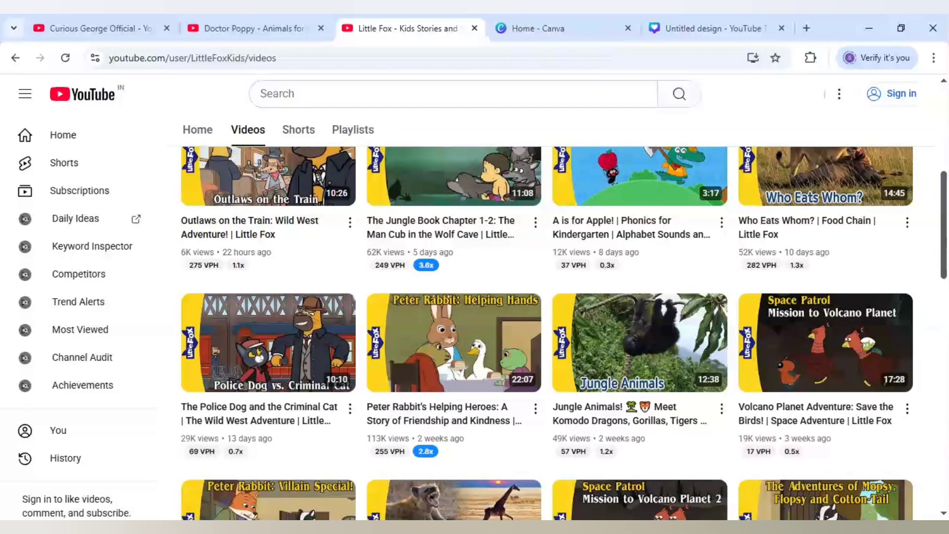
Look over the video lists of the Doctor Poppy and Curious George Official YouTube channels
click(253, 22)
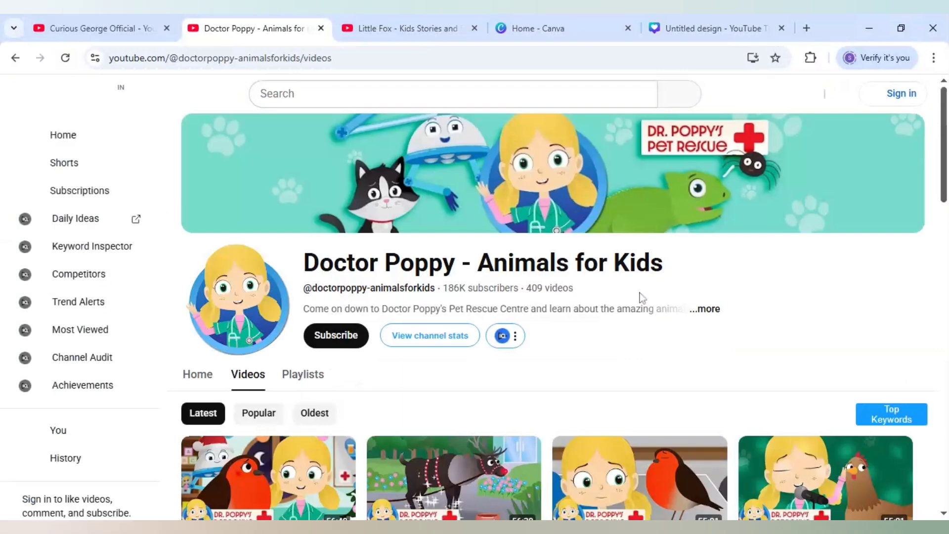
scroll(641, 297, down, 4)
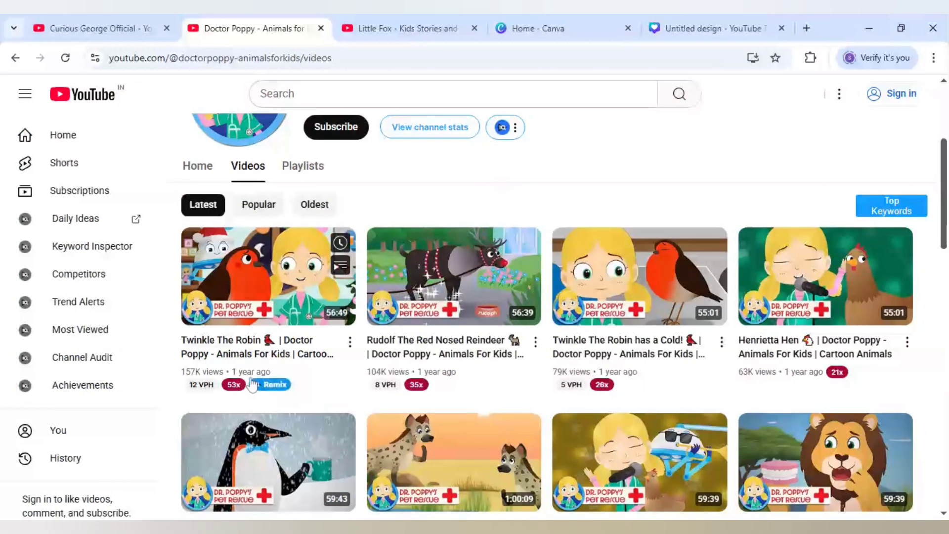
mouse_move(203, 391)
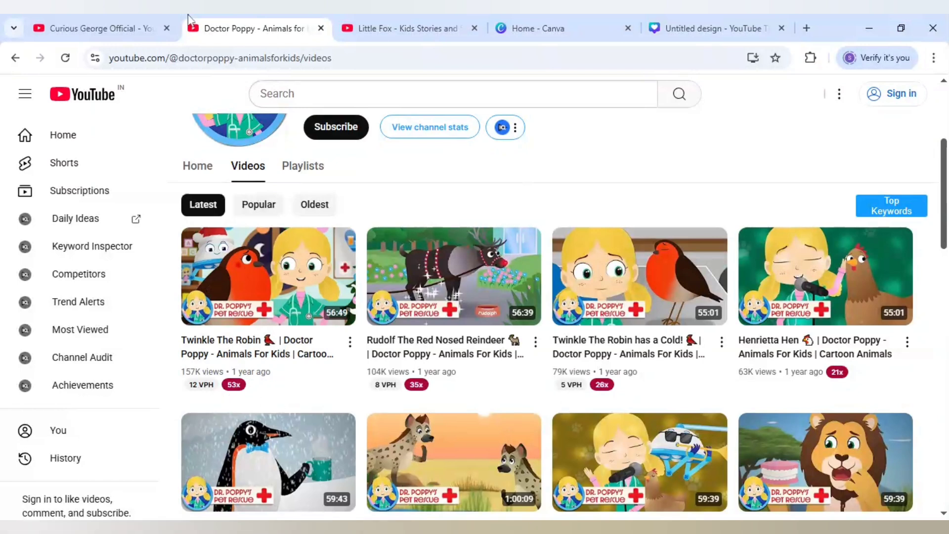
click(154, 15)
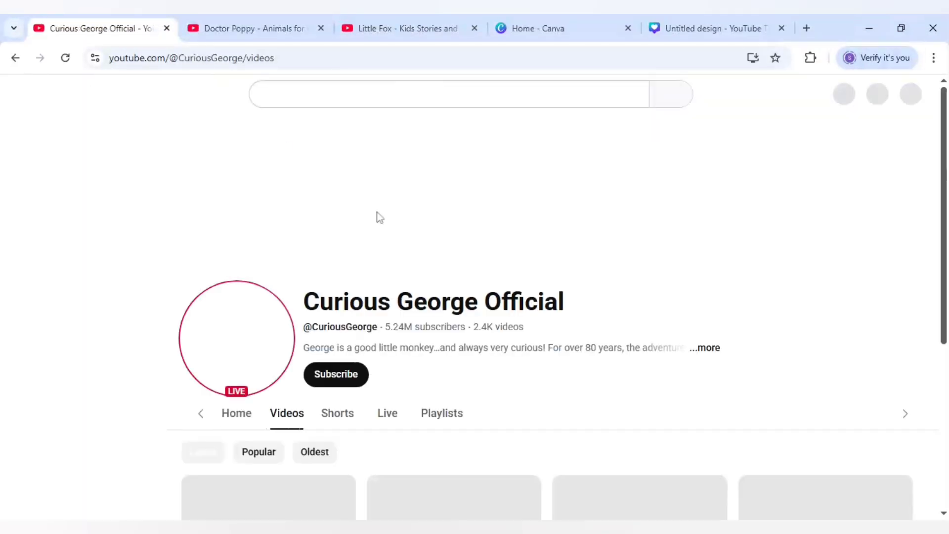
scroll(445, 312, down, 3)
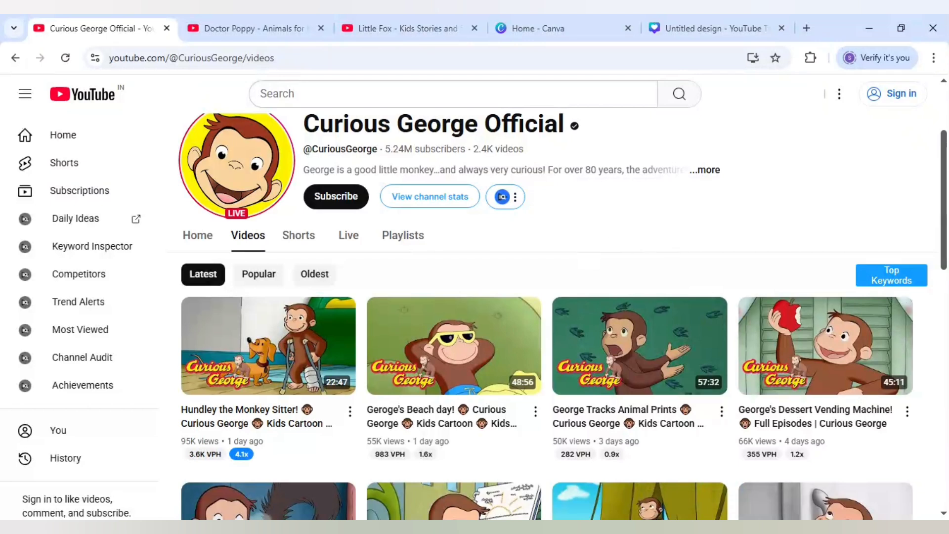
Switch to the untitled YouTube Thumbnail design in Canva and search the elements for "jungle background"
click(710, 27)
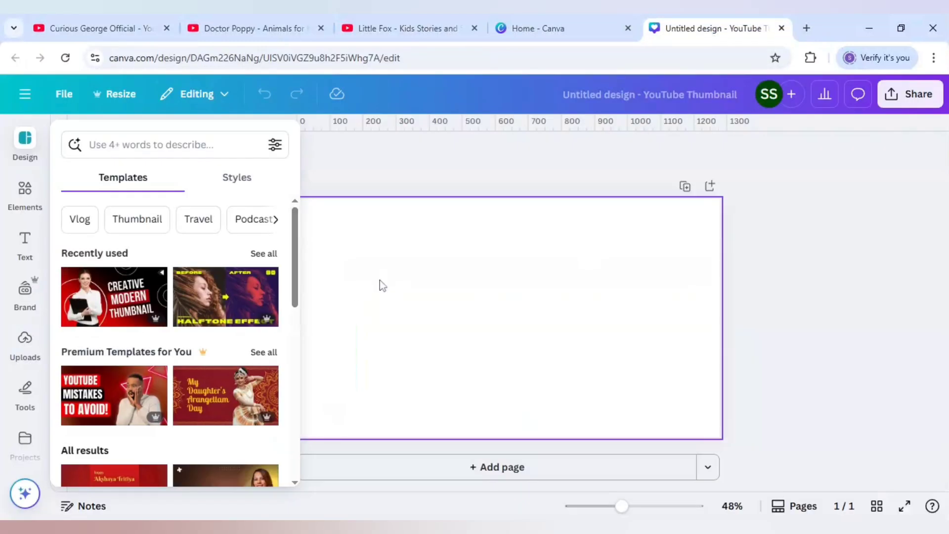
click(28, 196)
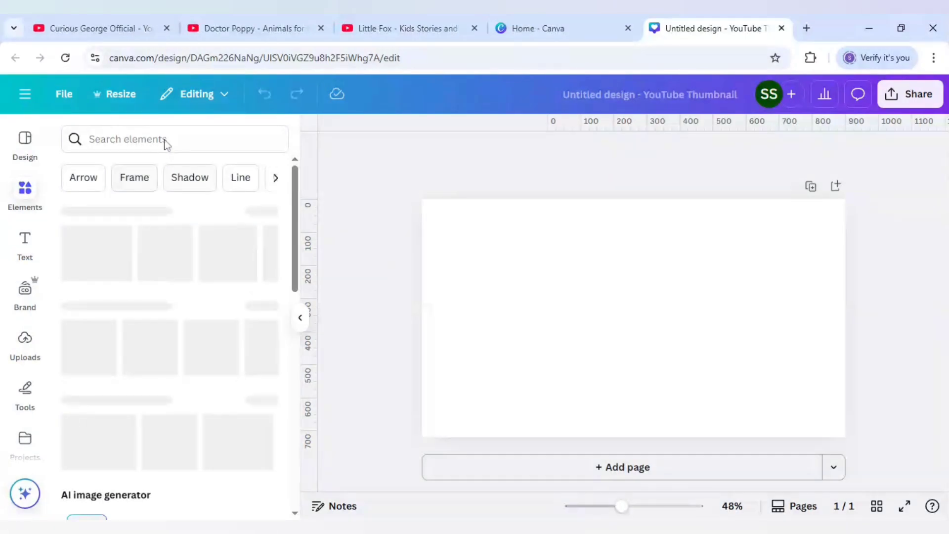
click(164, 142)
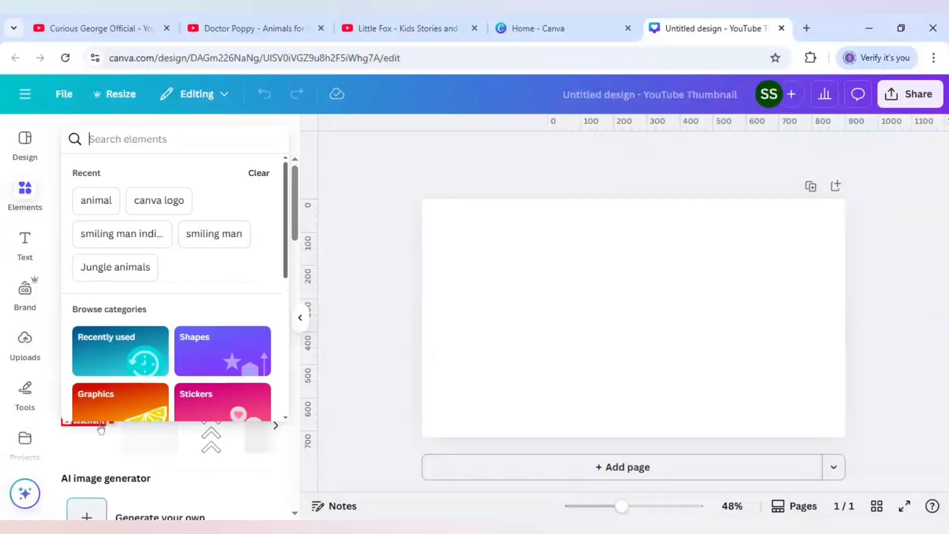
text(jungle )
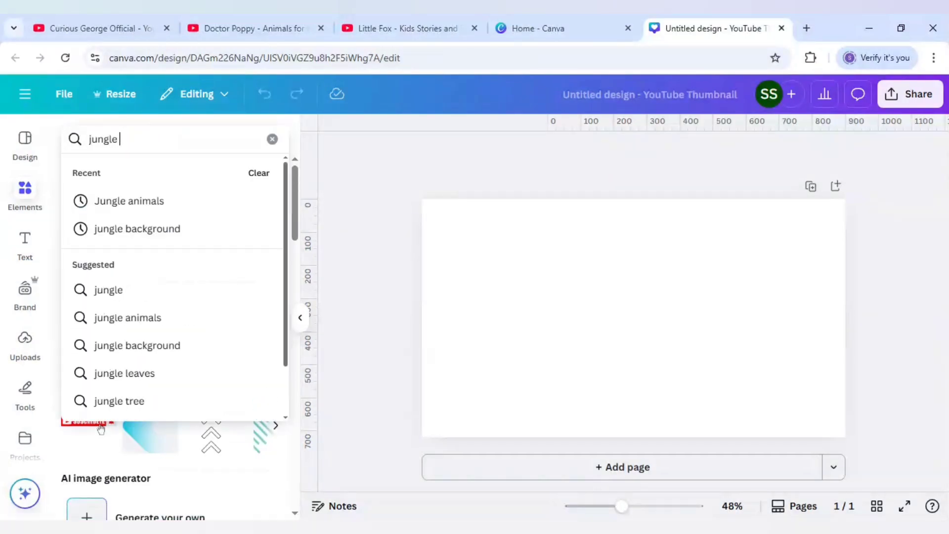
text(background)
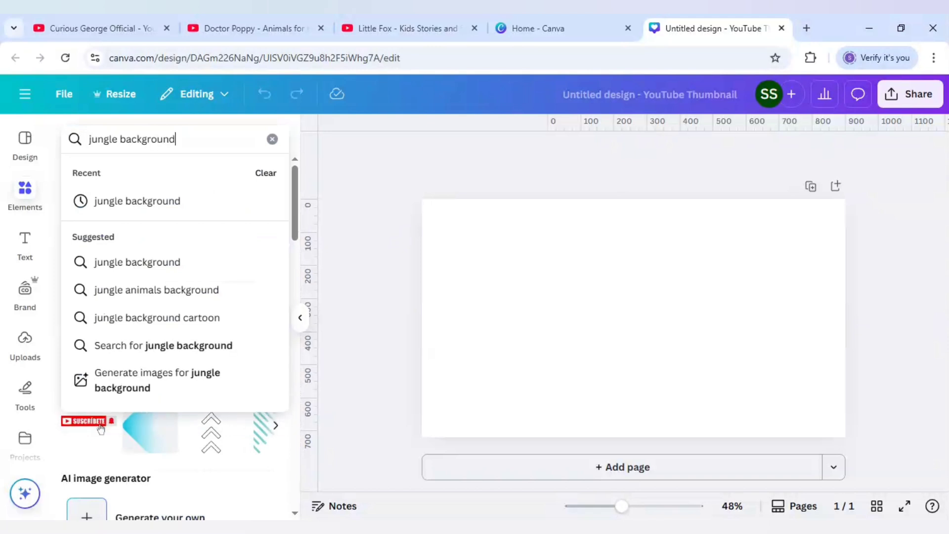
key(Return)
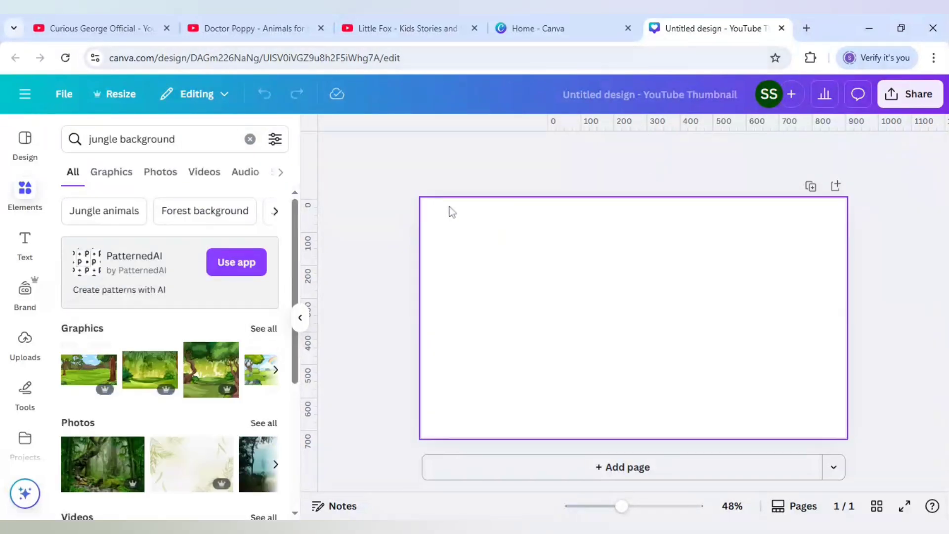
Restrict the jungle background results to graphics with horizontal orientation
click(112, 174)
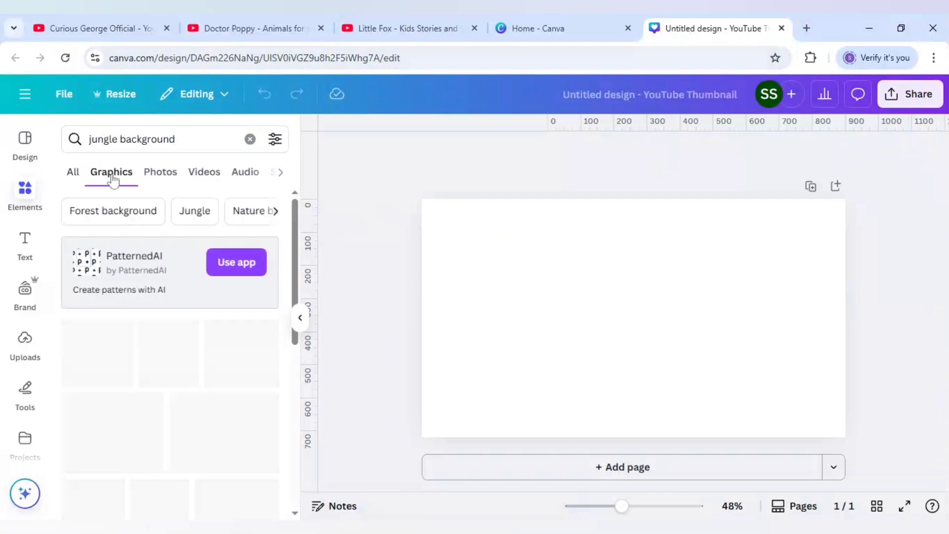
click(275, 140)
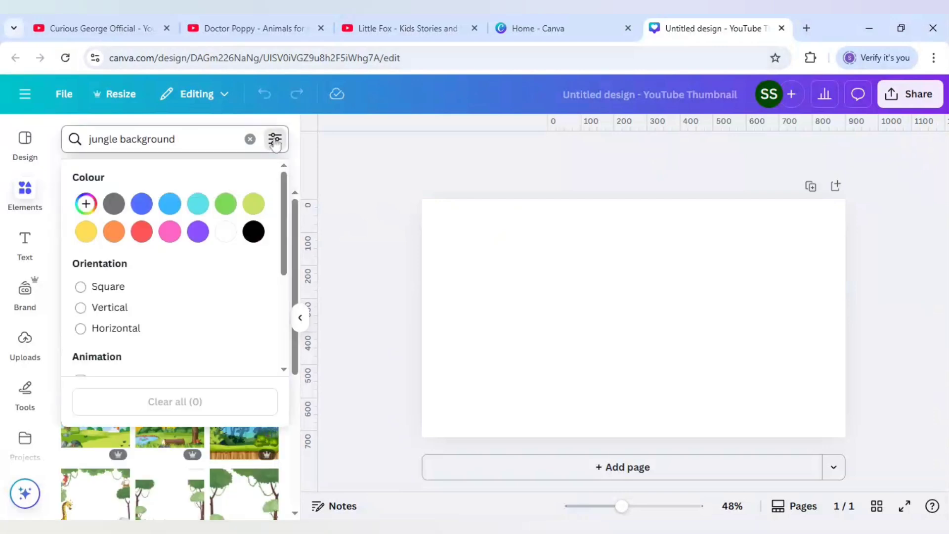
click(123, 331)
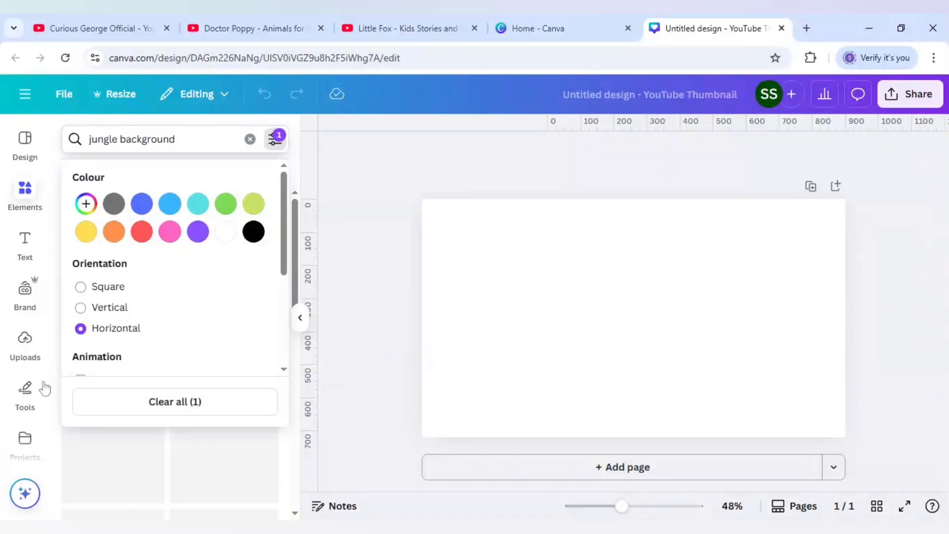
click(59, 389)
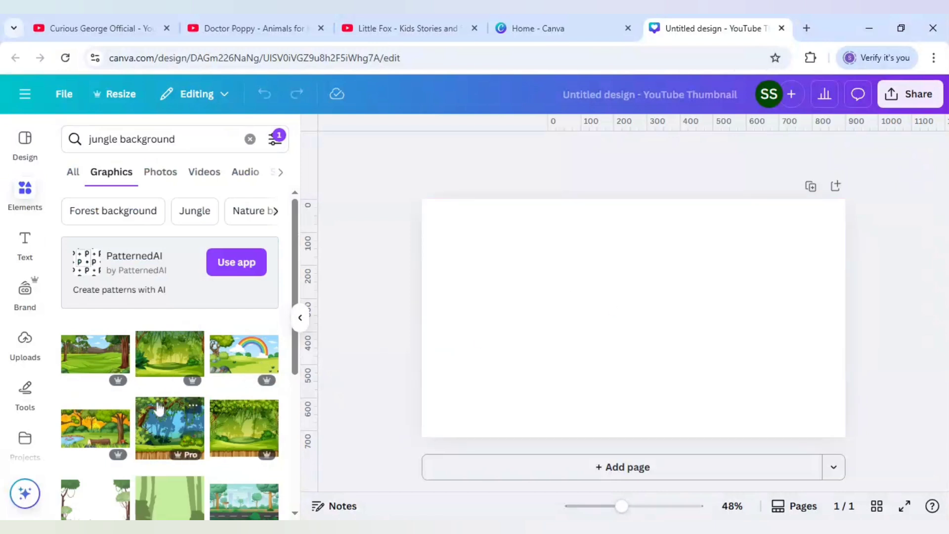
Add the meadow graphic with the rainbow and large tree to the page and set it as the background
click(247, 364)
right_click(598, 342)
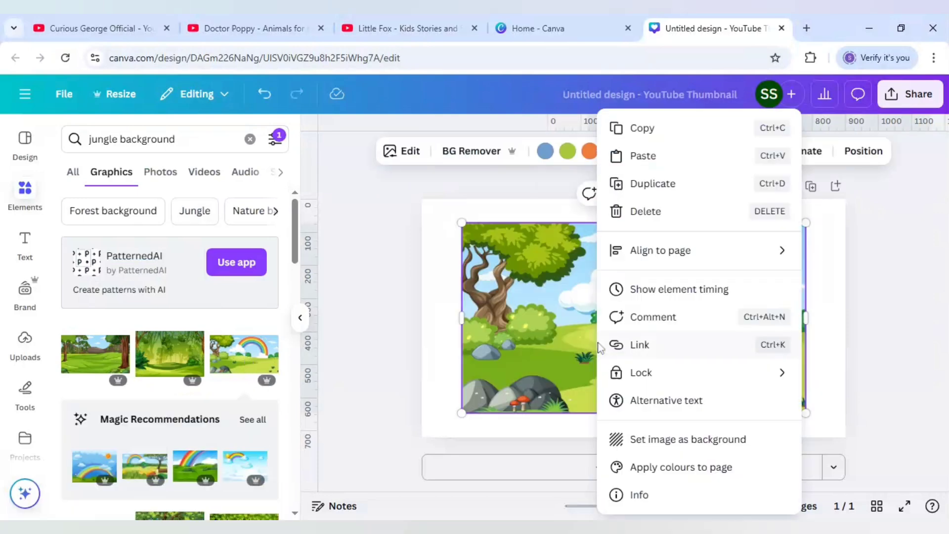
click(635, 440)
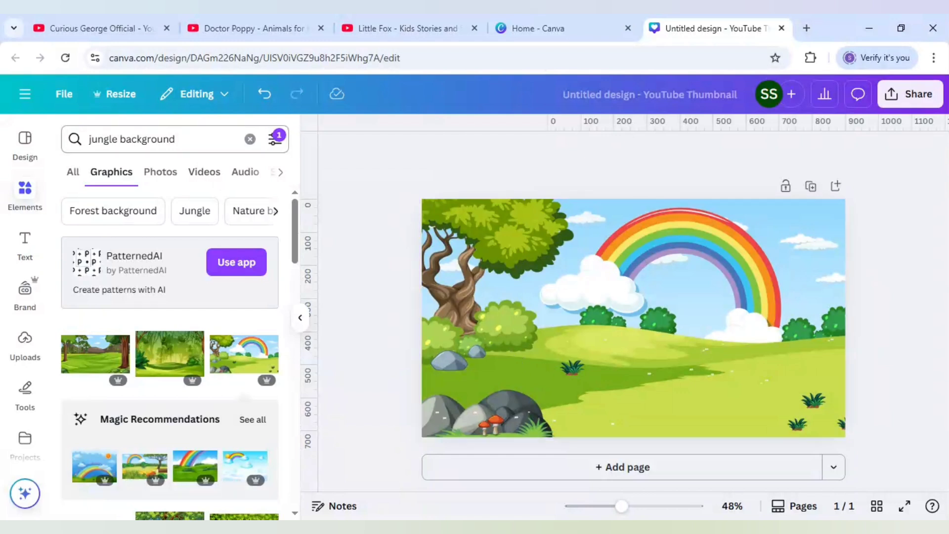
Replace the element search with "animals"
triple_click(148, 139)
key(BackSpace)
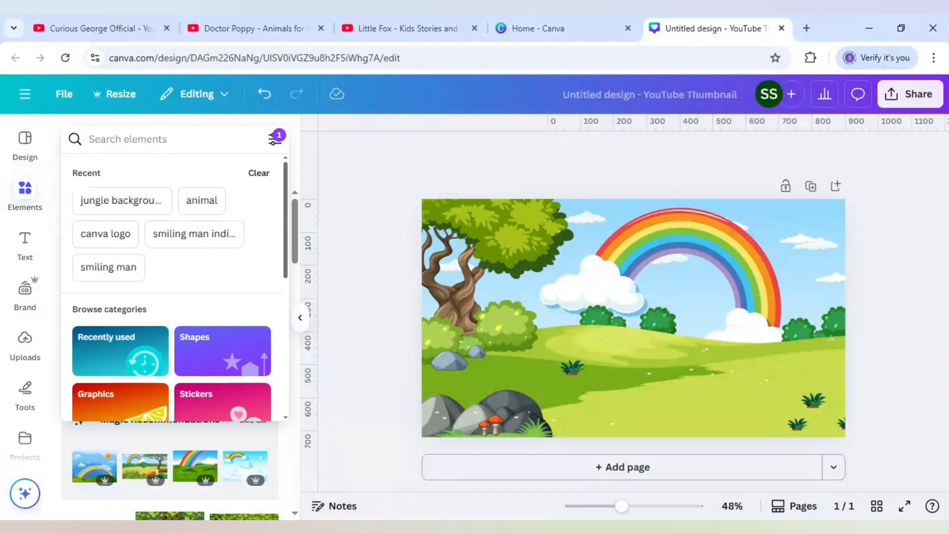
text(animals)
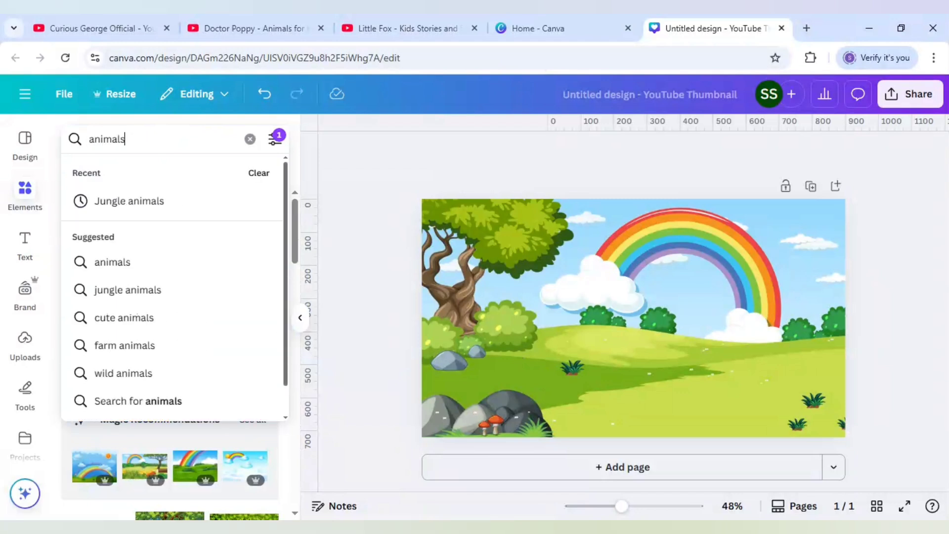
key(Return)
Clear the orientation filter and limit the animal graphics to animated ones
click(276, 139)
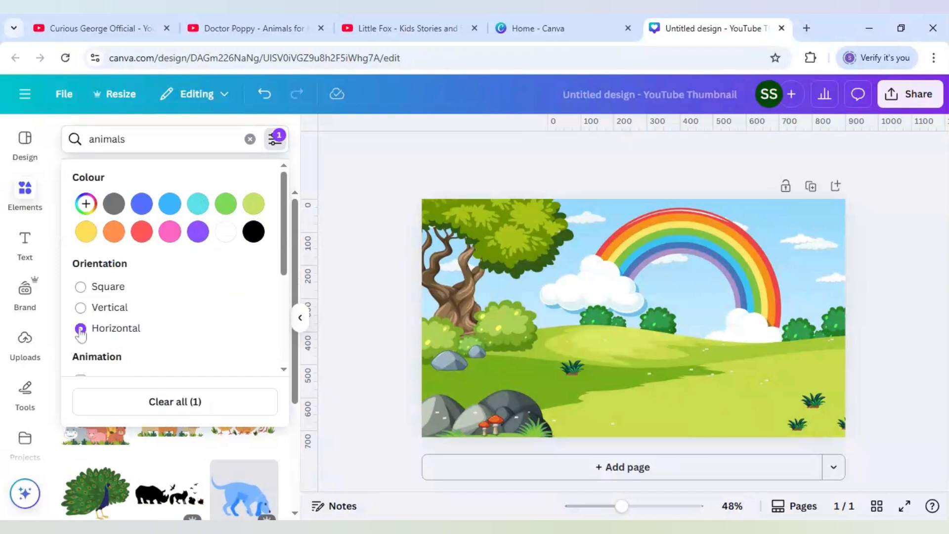
click(161, 403)
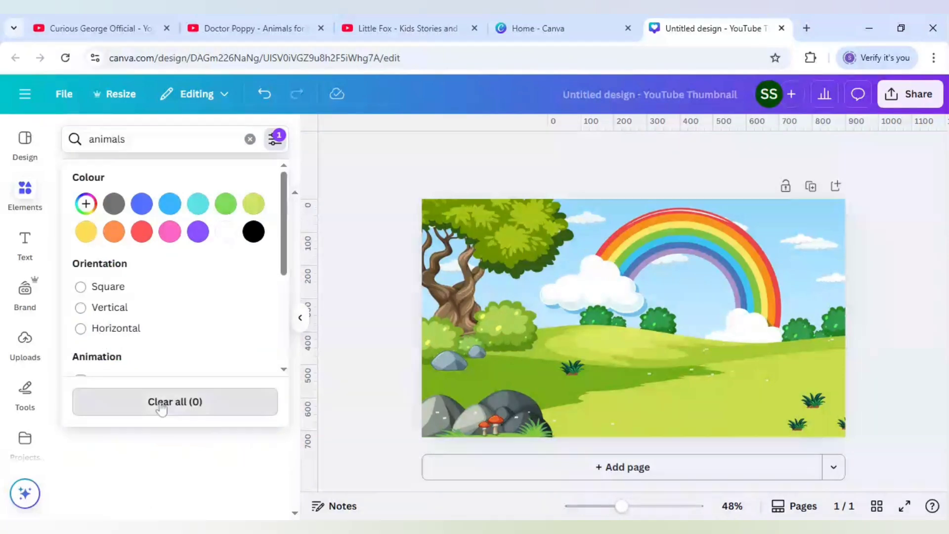
scroll(181, 343, down, 2)
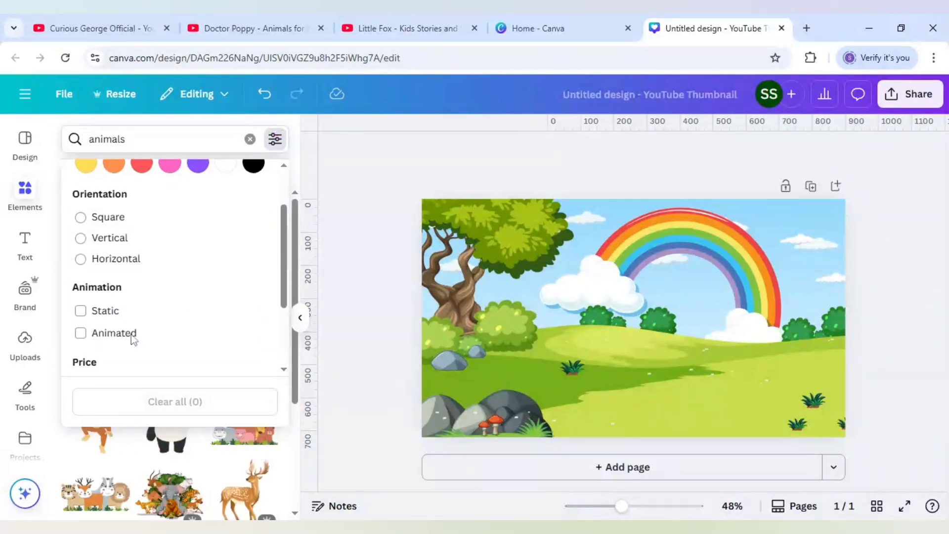
click(106, 337)
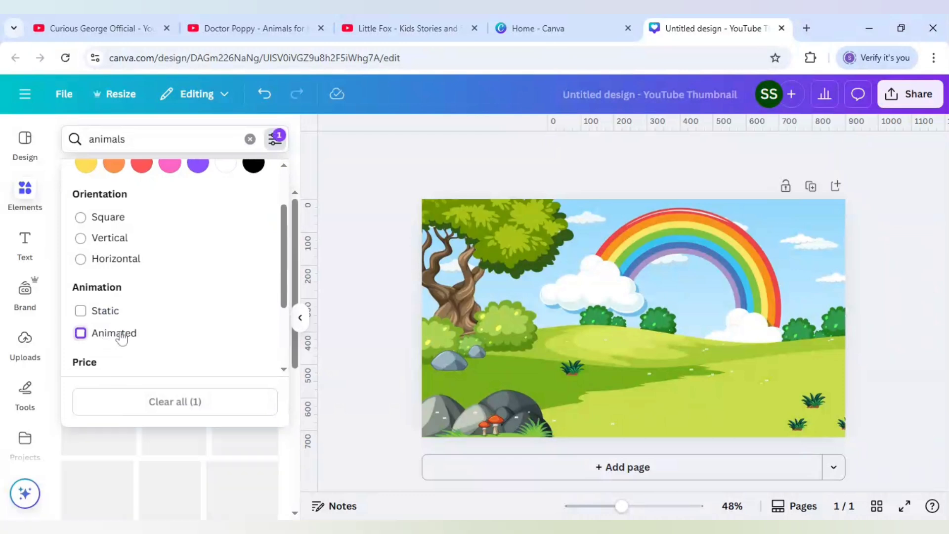
click(59, 248)
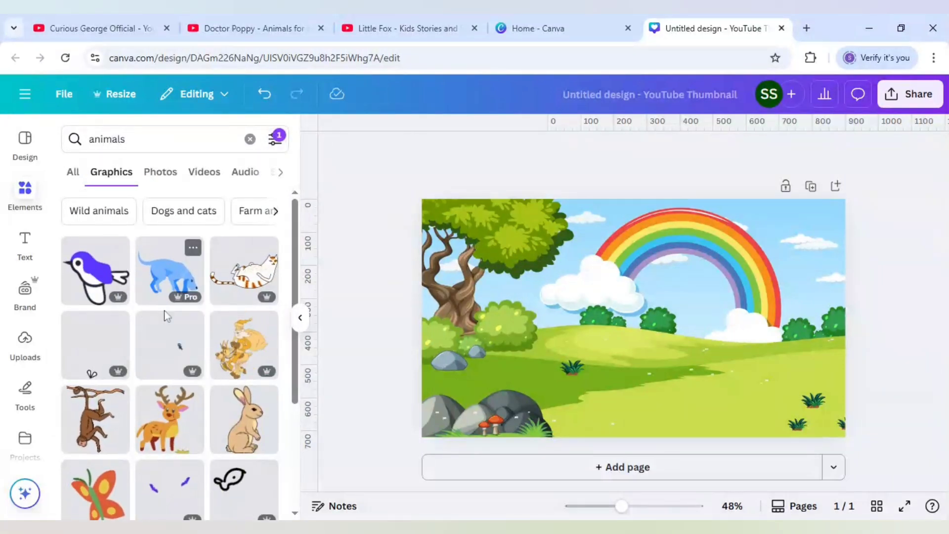
Add the animated deer and shrink it to a small figure on the grass above the grey rocks
scroll(164, 316, down, 1)
click(168, 352)
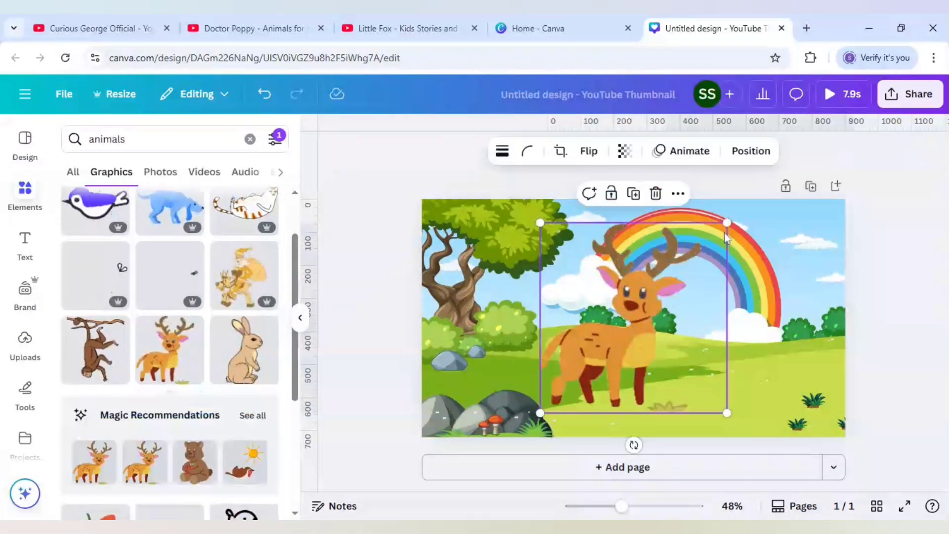
drag(714, 241, 549, 353)
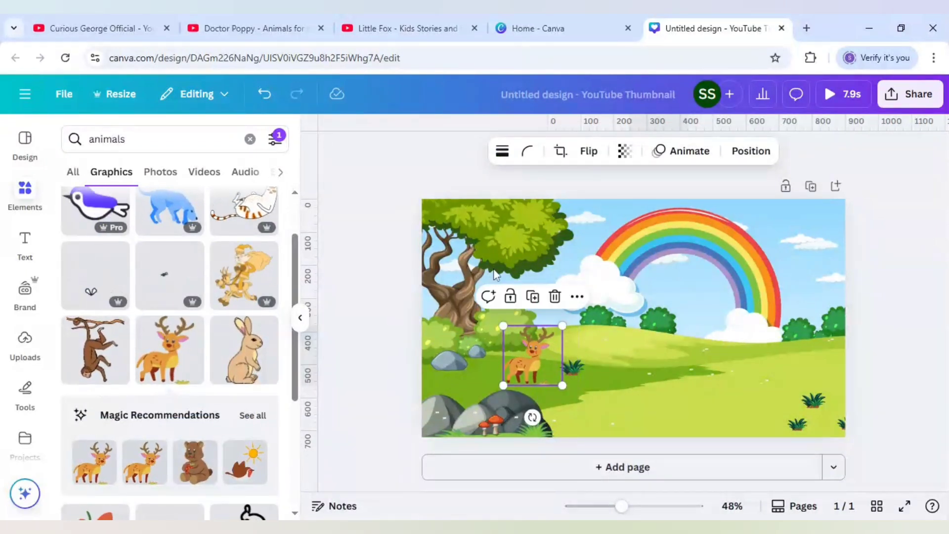
Add the purple and white bird, flip it horizontally, and place it at small size in front of the tree's foliage
click(98, 216)
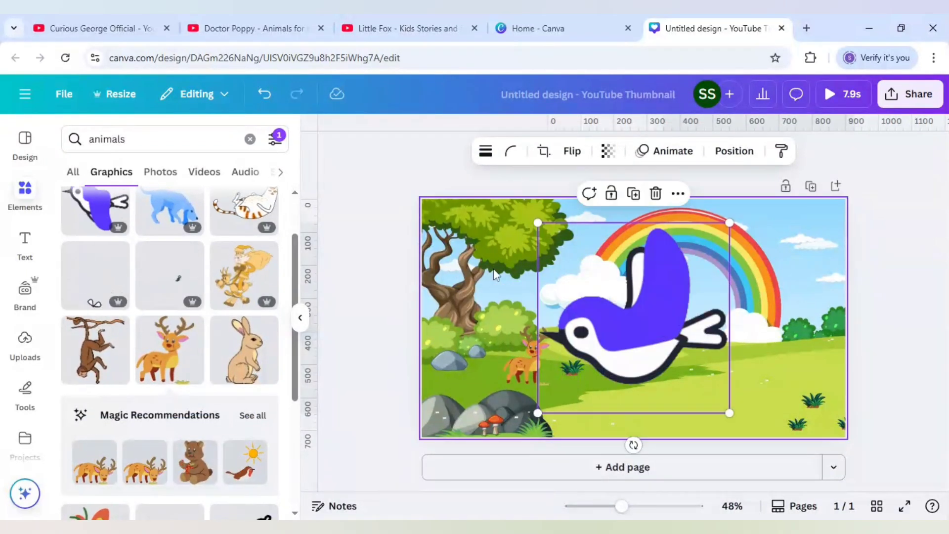
click(572, 153)
click(579, 188)
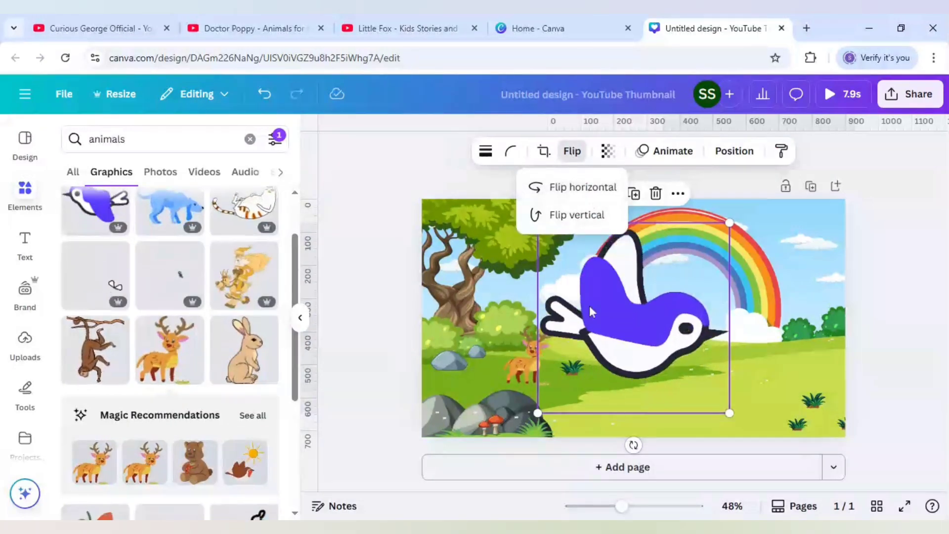
drag(631, 322, 515, 266)
drag(614, 167, 501, 228)
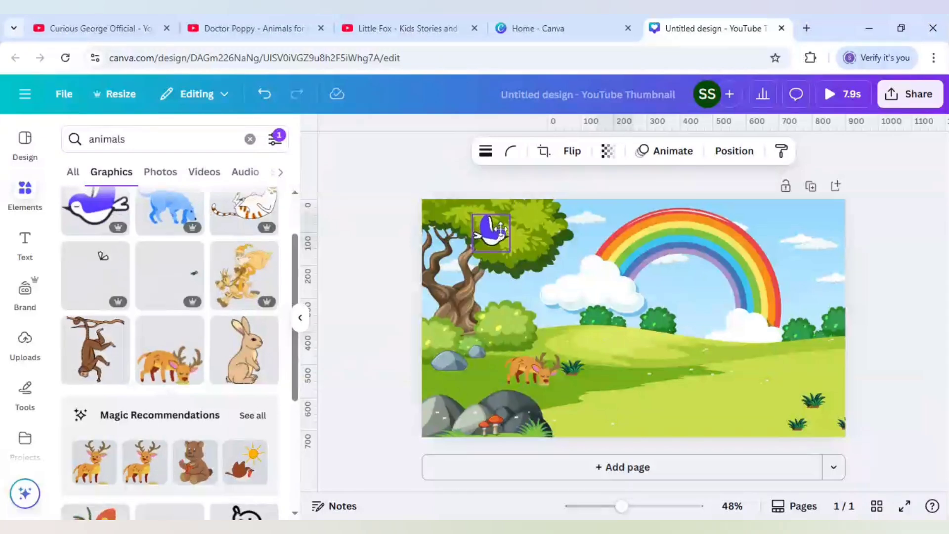
Add the brown bear holding berries, shrink it, and place it on the grass below the rainbow's right end
scroll(274, 312, down, 1)
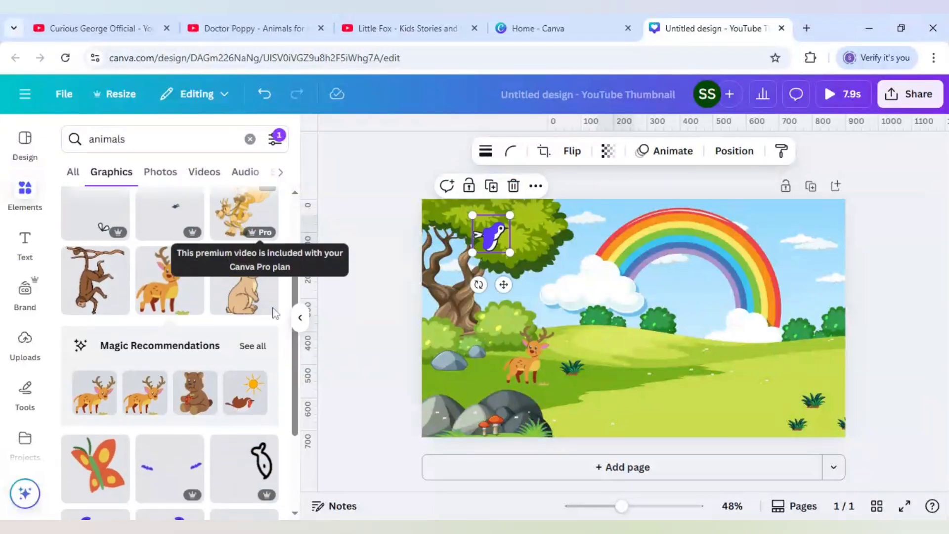
scroll(274, 312, down, 1)
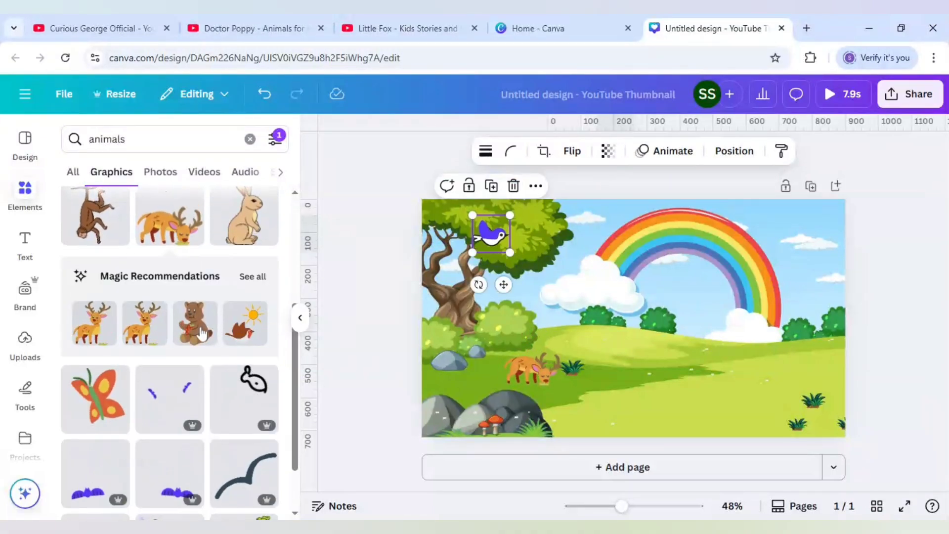
mouse_move(202, 335)
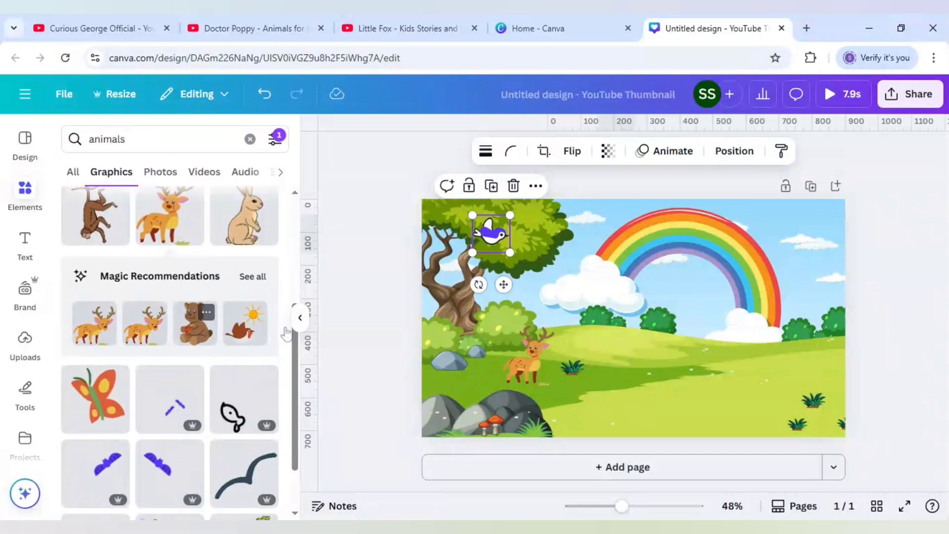
click(194, 324)
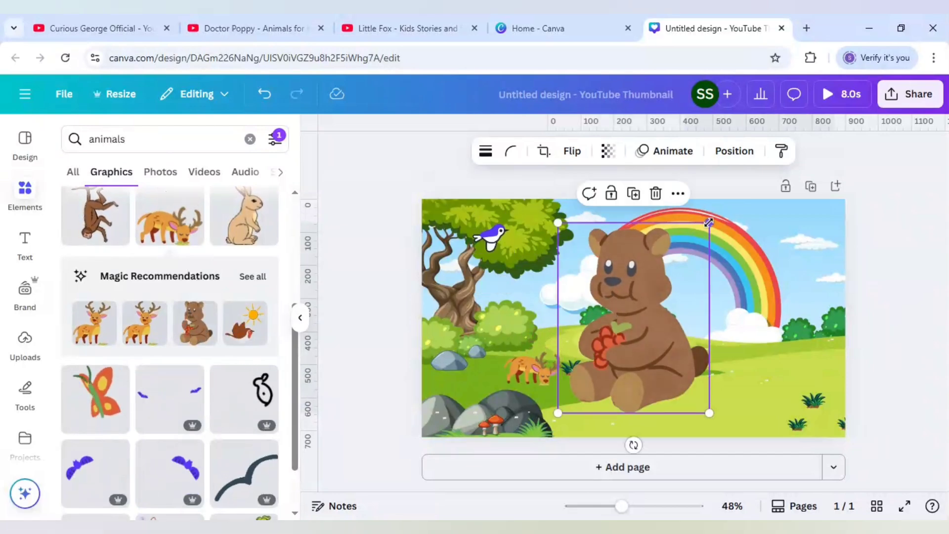
drag(709, 222, 619, 336)
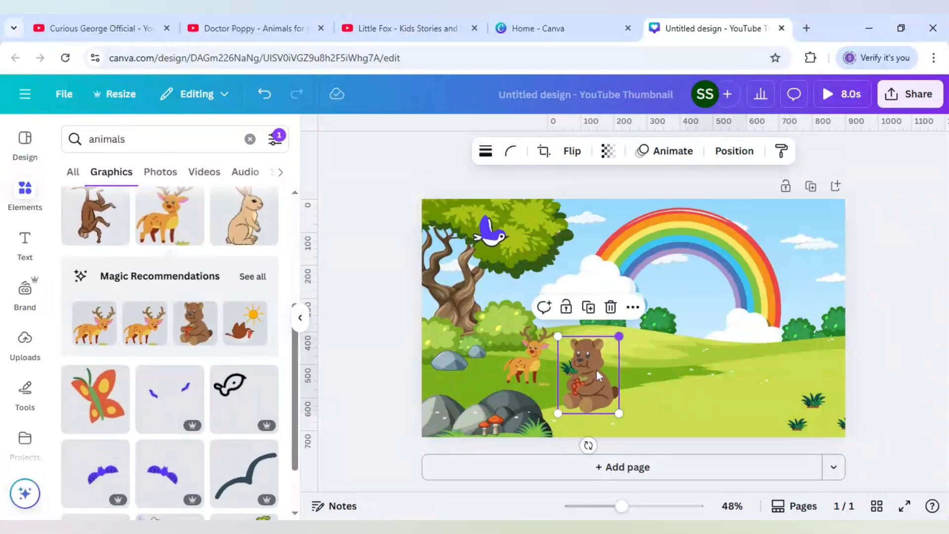
drag(599, 376, 754, 386)
scroll(249, 356, down, 2)
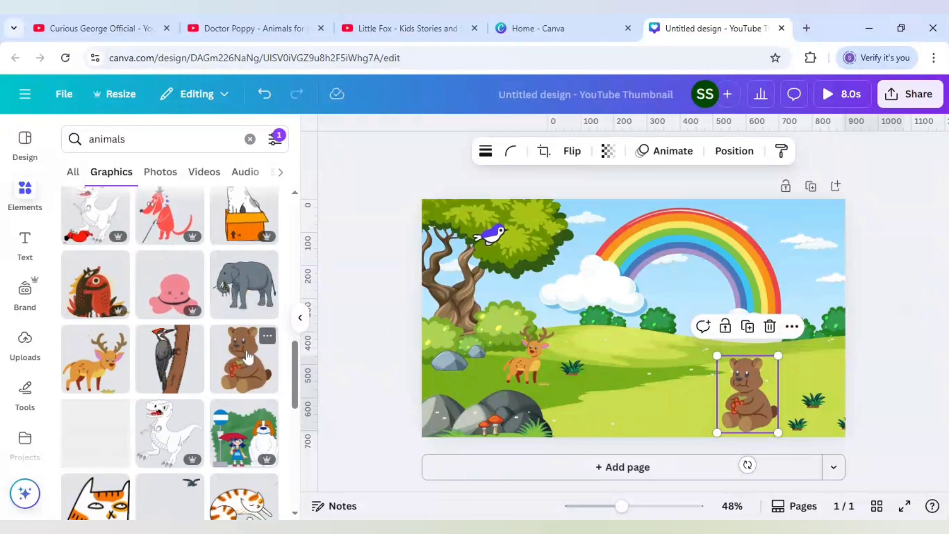
Add the brown doe and fawn graphic from the animal results, shrink it, and place it on the hill beneath the rainbow
scroll(247, 357, down, 4)
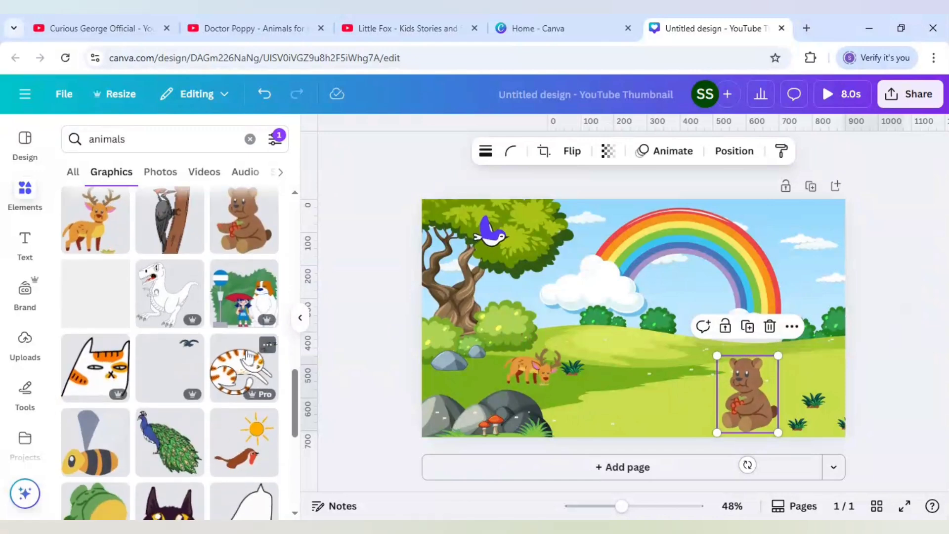
scroll(249, 357, down, 3)
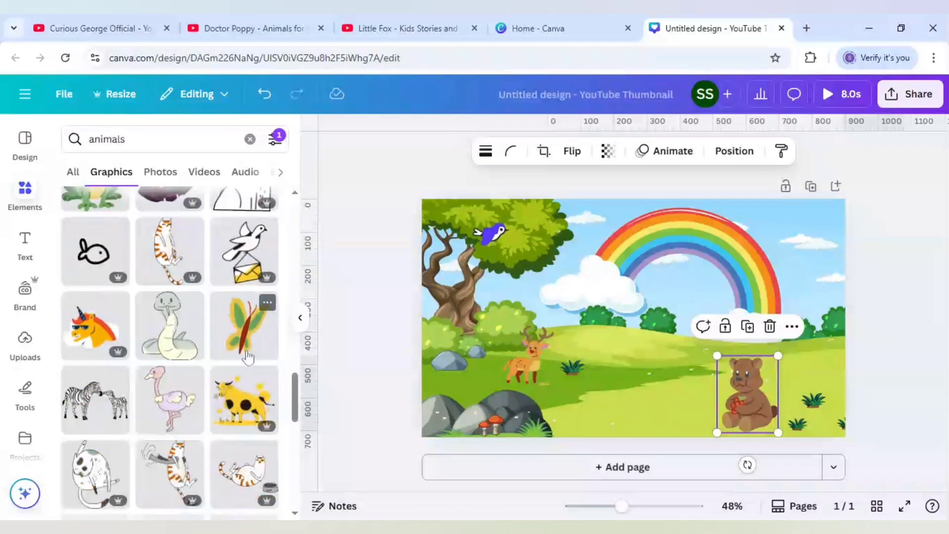
scroll(249, 357, down, 3)
scroll(248, 357, down, 7)
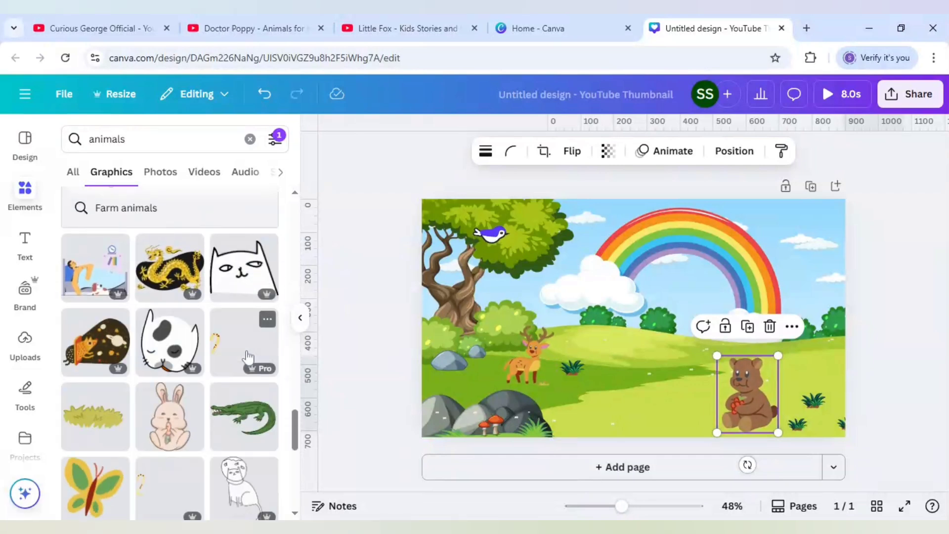
scroll(248, 357, down, 1)
scroll(249, 357, down, 2)
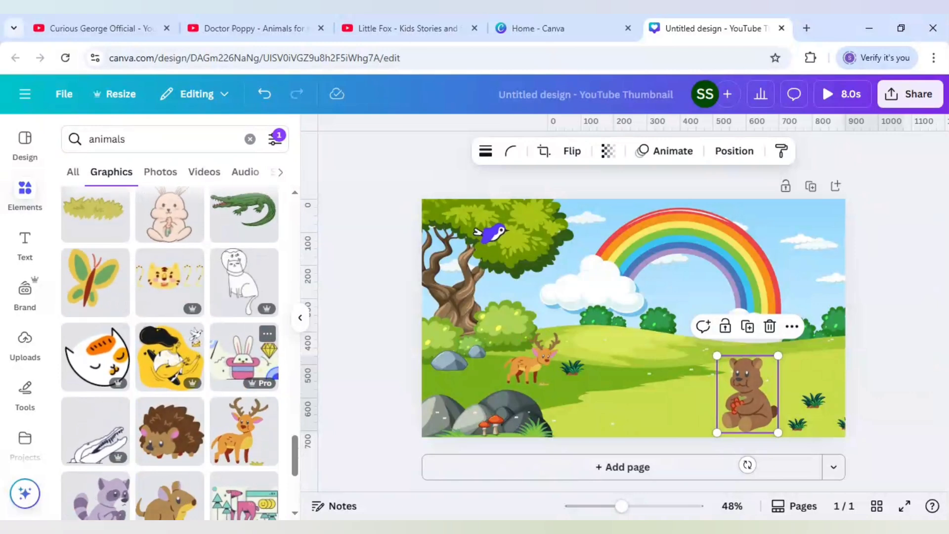
scroll(198, 410, down, 2)
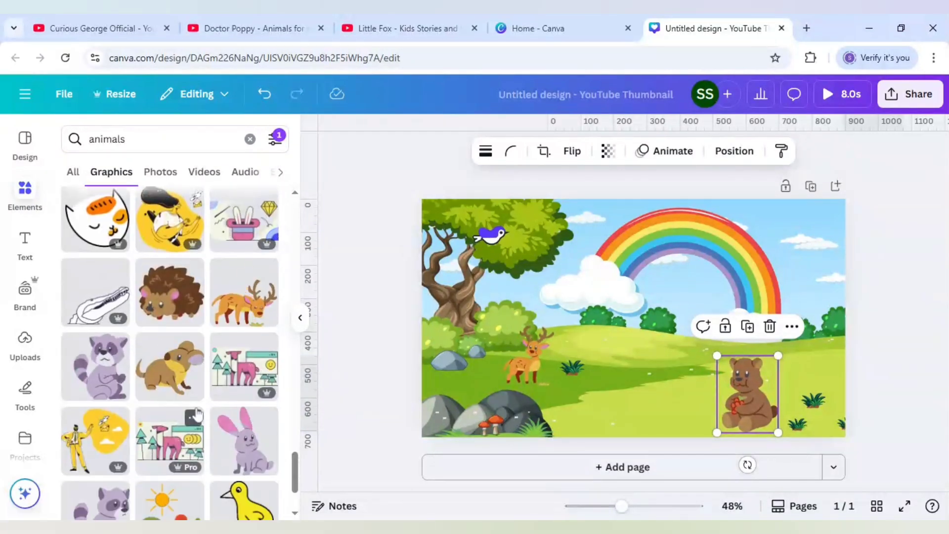
scroll(197, 413, down, 3)
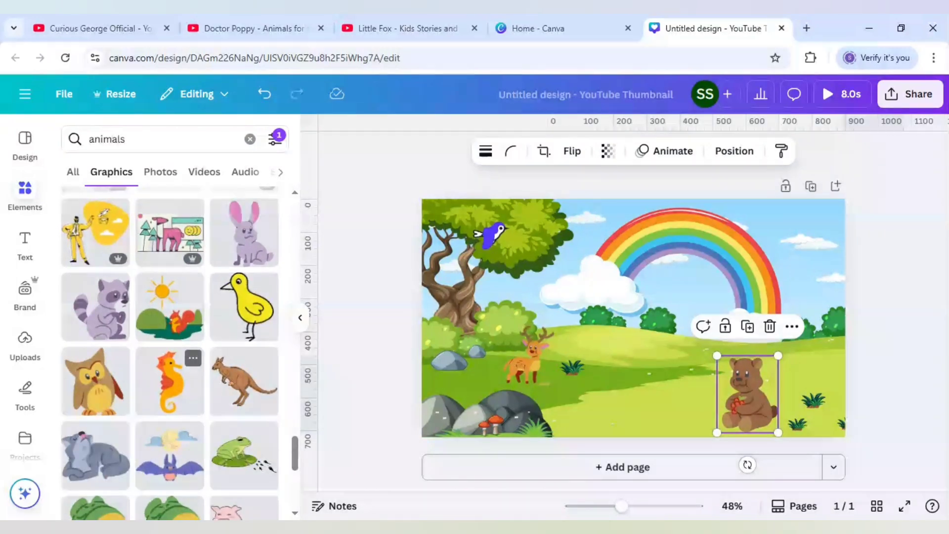
scroll(198, 414, down, 2)
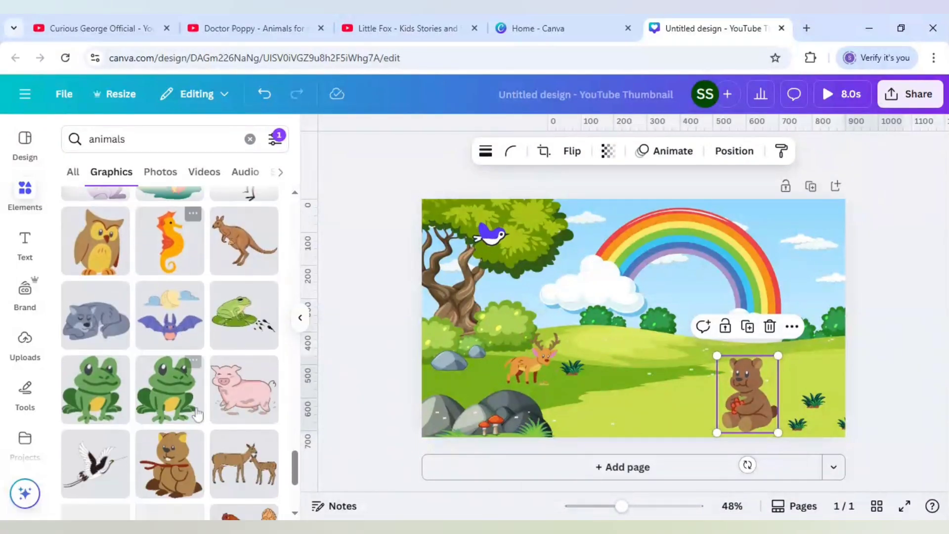
scroll(198, 414, down, 1)
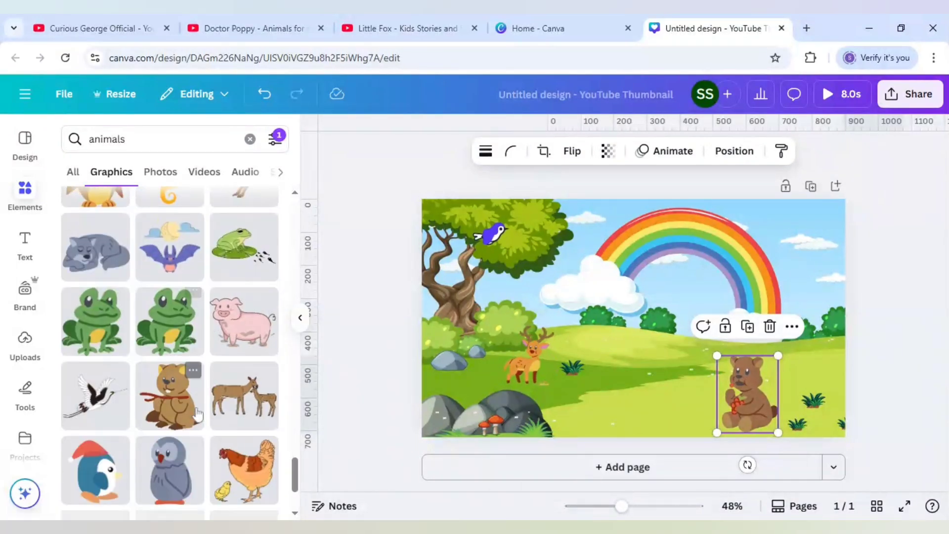
click(257, 398)
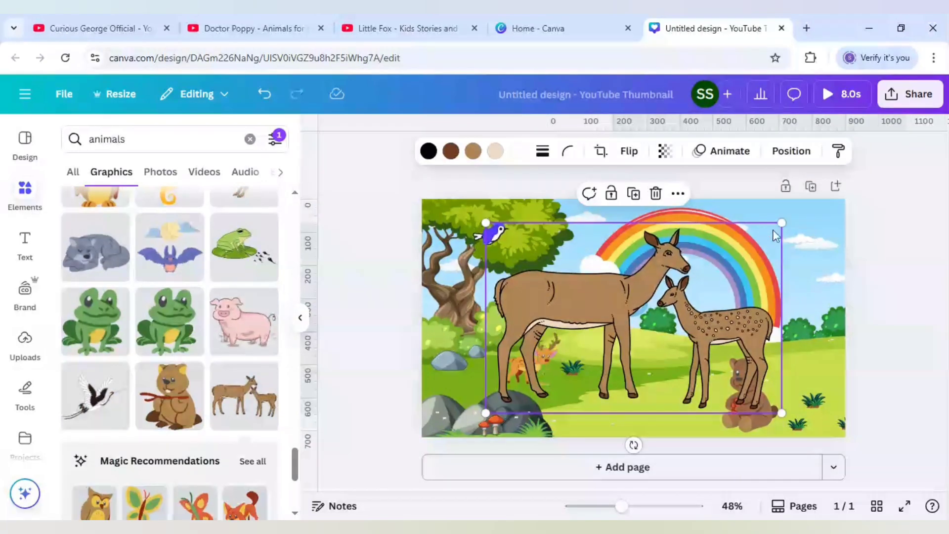
drag(781, 223, 621, 326)
drag(583, 362, 698, 304)
drag(692, 306, 683, 304)
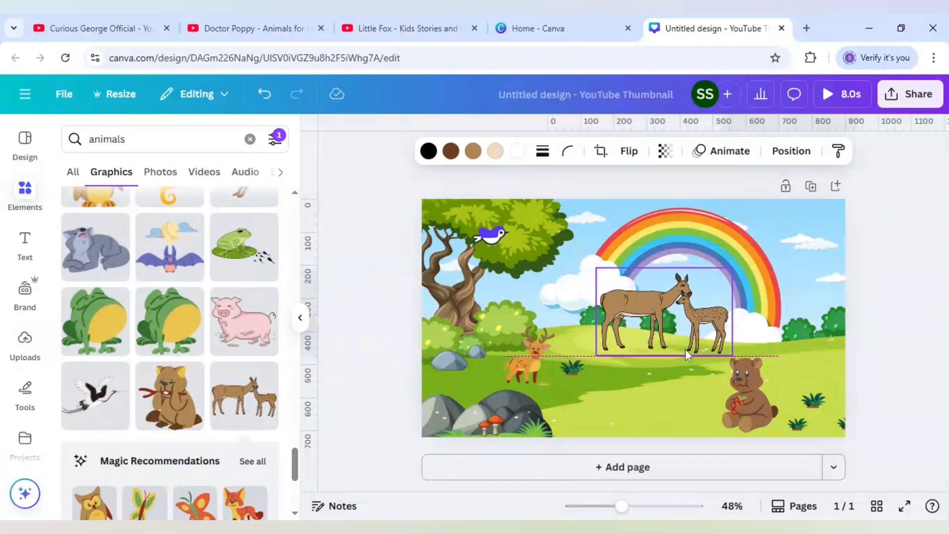
click(636, 382)
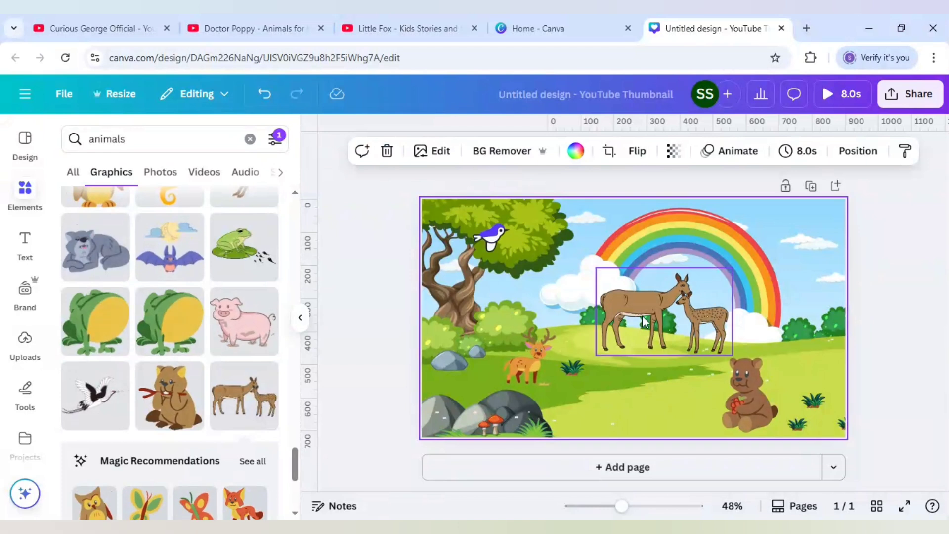
Shrink the doe and fawn slightly more and reposition them on the hilltop between the rainbow's two clouds
click(728, 280)
drag(734, 266, 707, 282)
drag(667, 330, 683, 334)
click(565, 331)
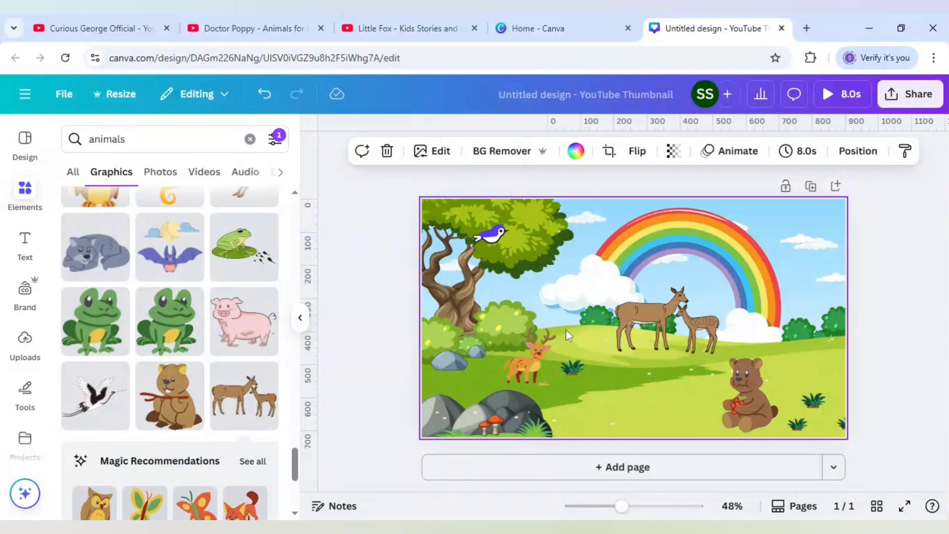
Create a custom animation for the purple bird, flying straight from the tree across the rainbow to the clouds beyond it
click(492, 239)
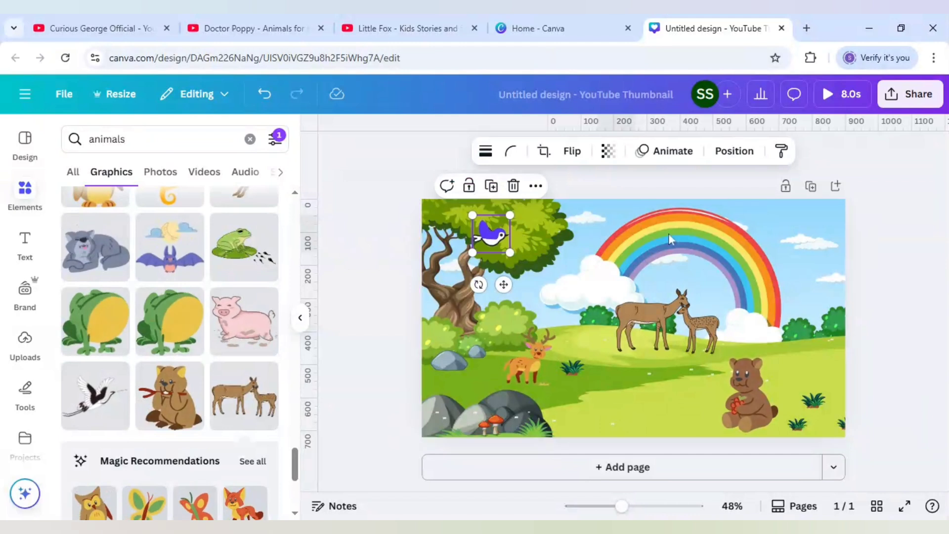
click(665, 157)
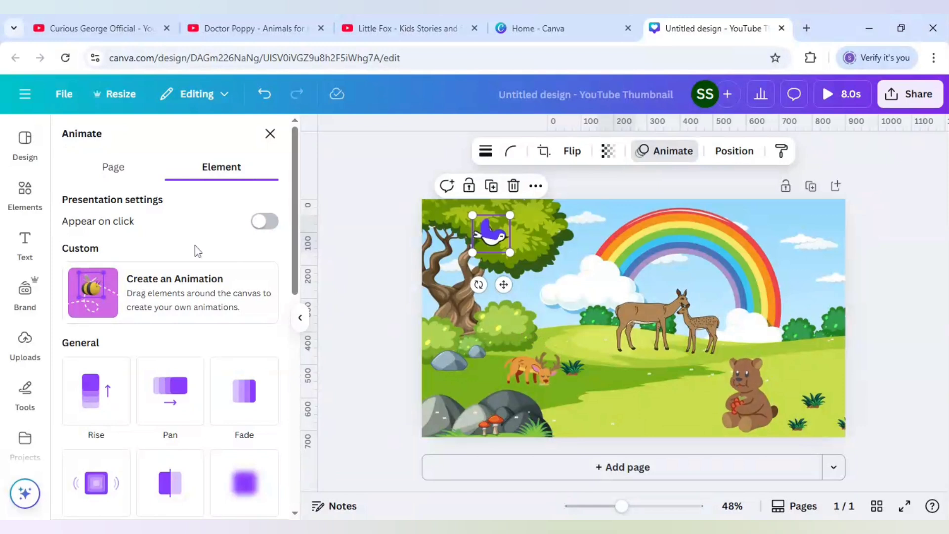
click(185, 299)
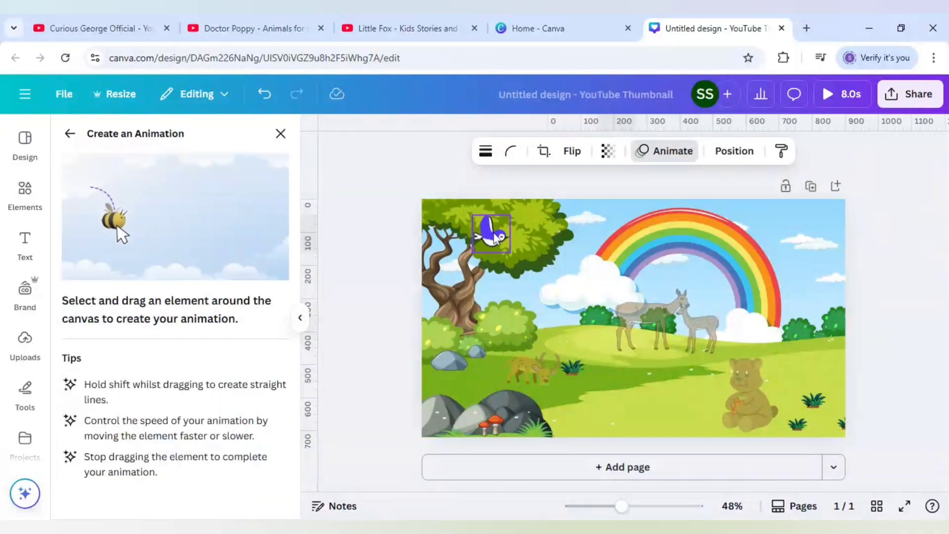
drag(496, 237, 811, 241)
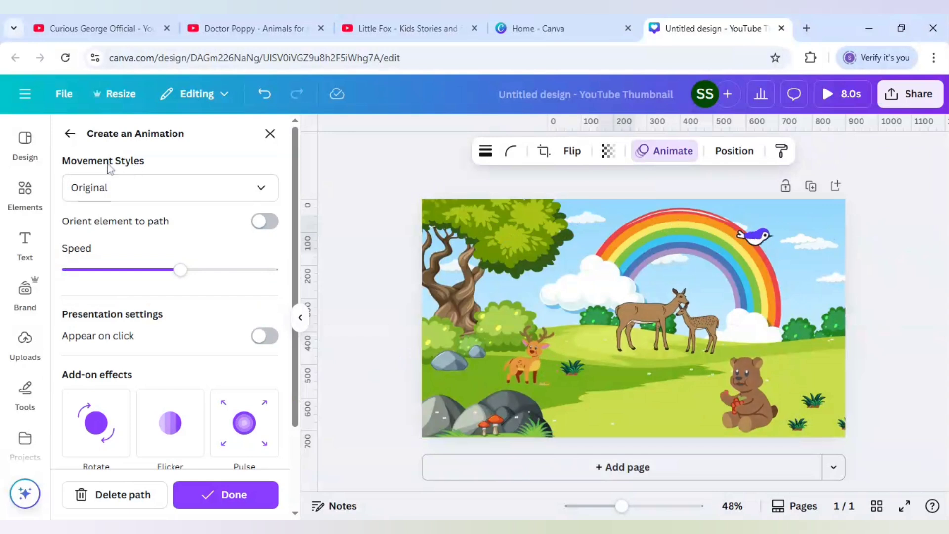
Set the bird's flight path to the Smooth movement style, slow its speed to about a third of the range, and finish the animation
click(133, 197)
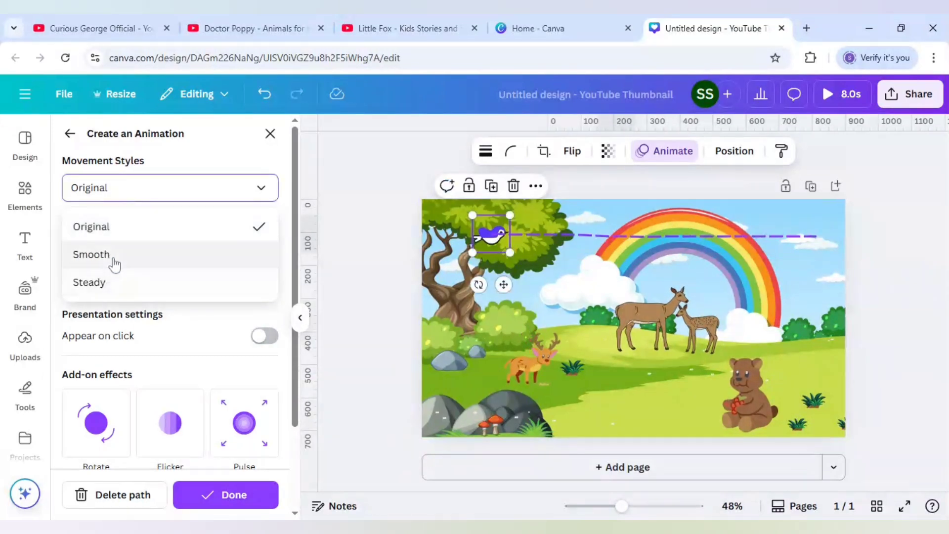
click(92, 254)
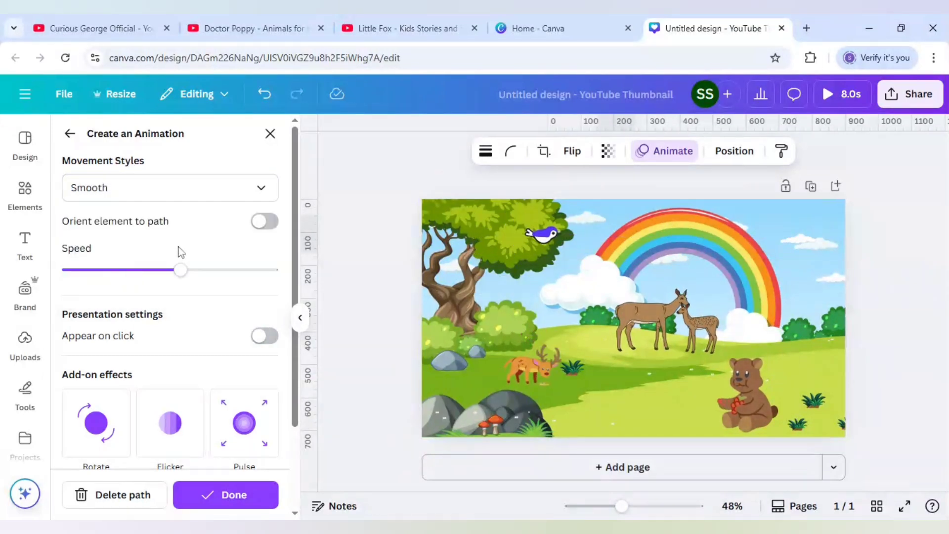
click(130, 271)
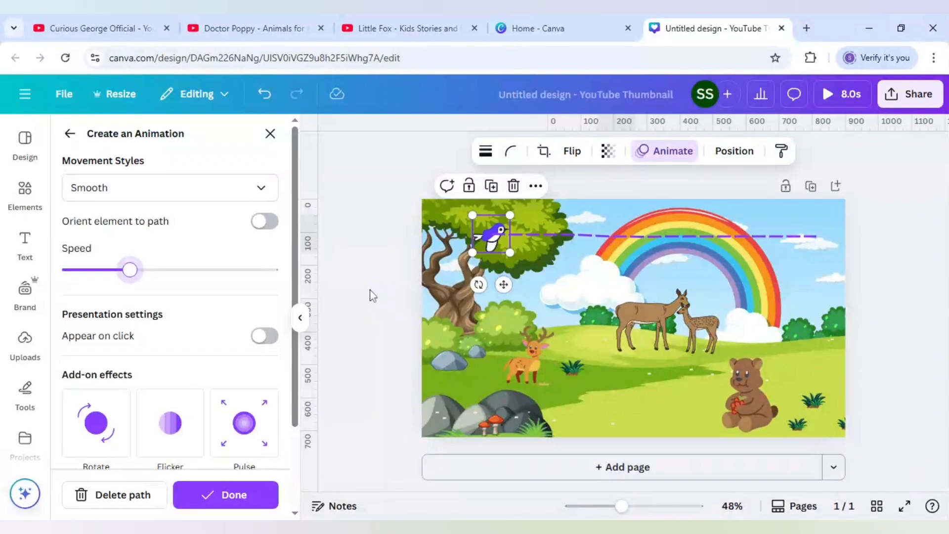
click(252, 499)
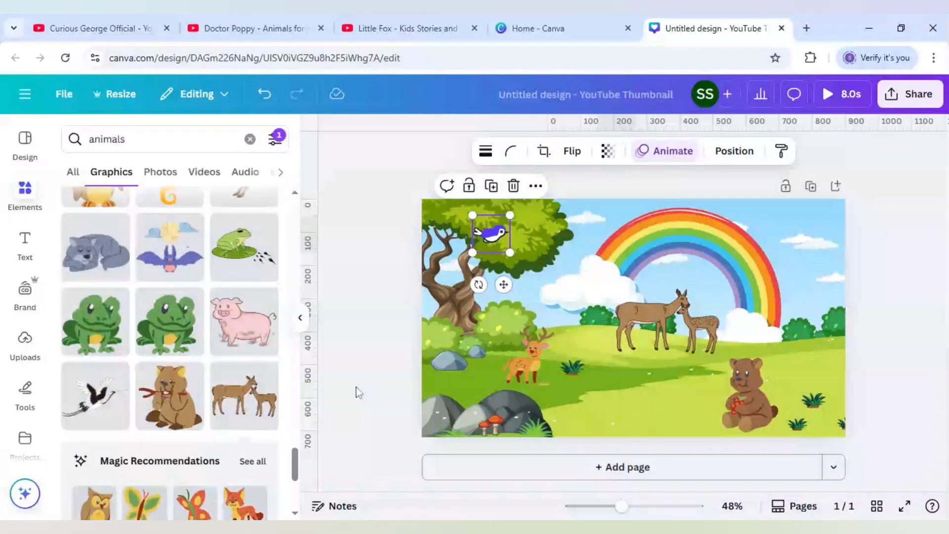